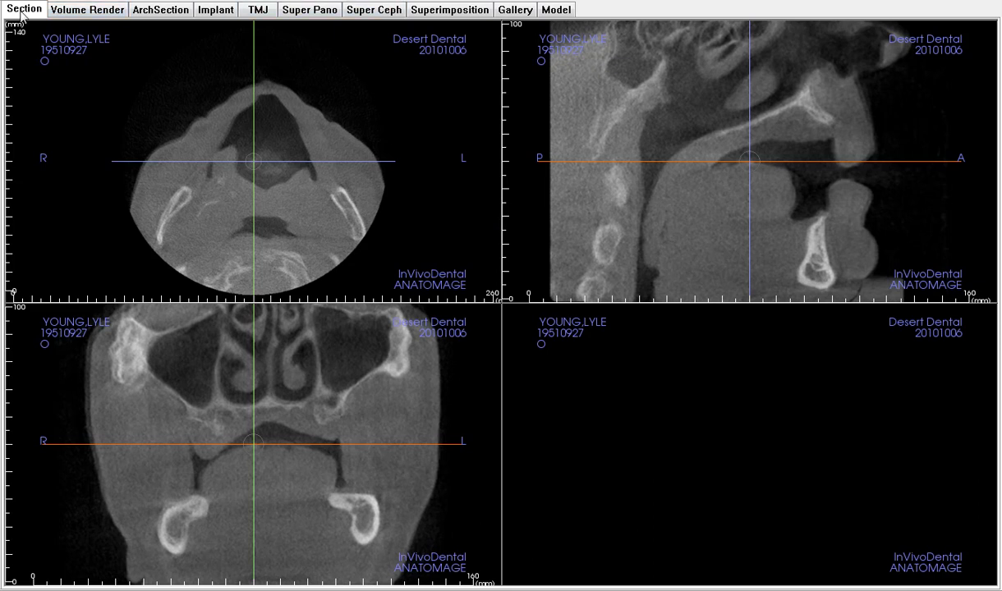
# - Examine the edentulous jaw in the 3D volume rendering from the front and the patient's right side
pyautogui.click(76, 10)
pyautogui.moveTo(441, 333); pyautogui.dragTo(437, 387)
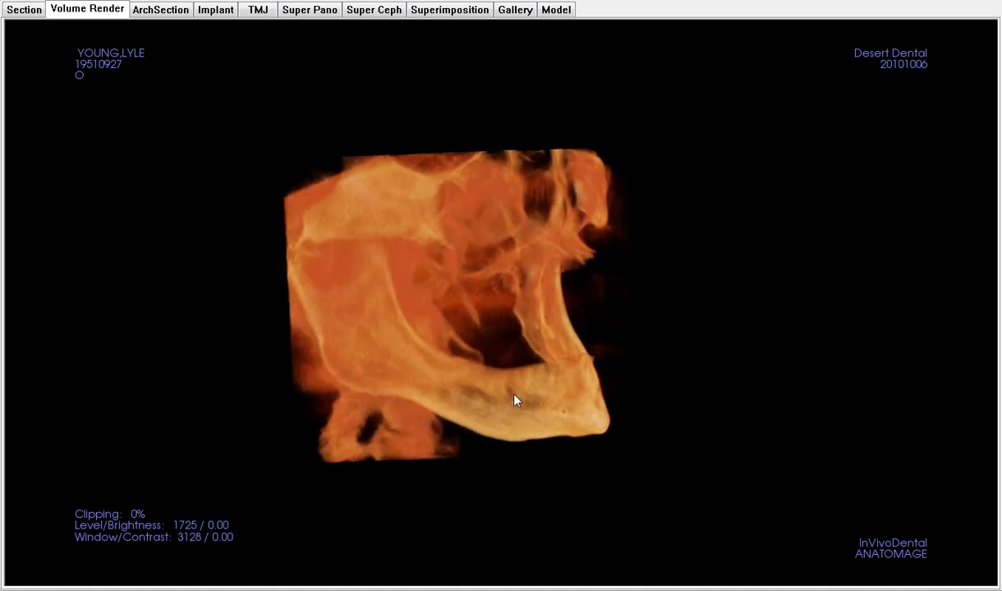
pyautogui.moveTo(566, 416); pyautogui.dragTo(498, 381)
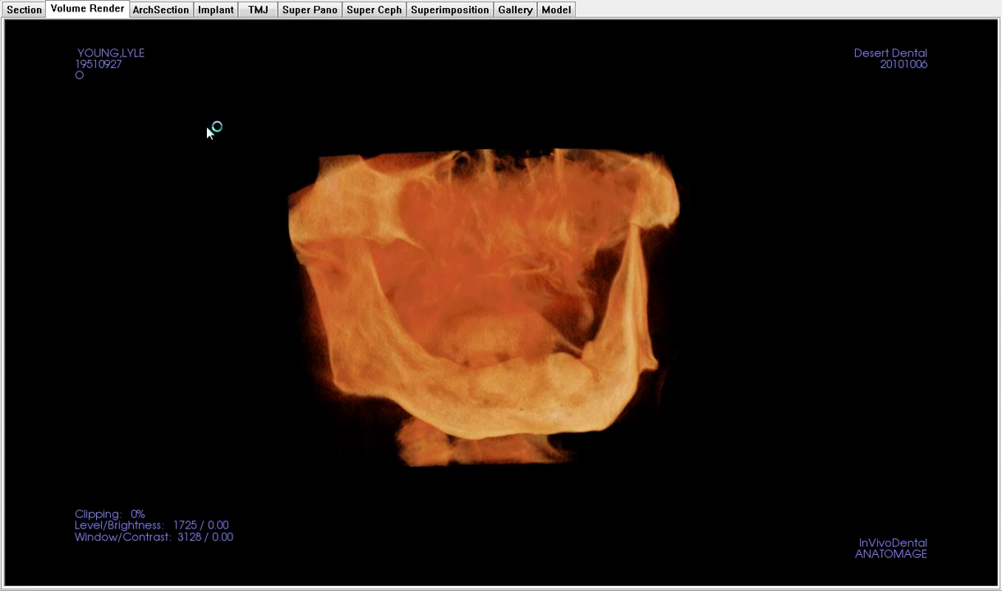
# - Locate the right mental foramen in the arch section views, with the cross-section at 64.4 and the axial slice at 16.6
pyautogui.click(161, 11)
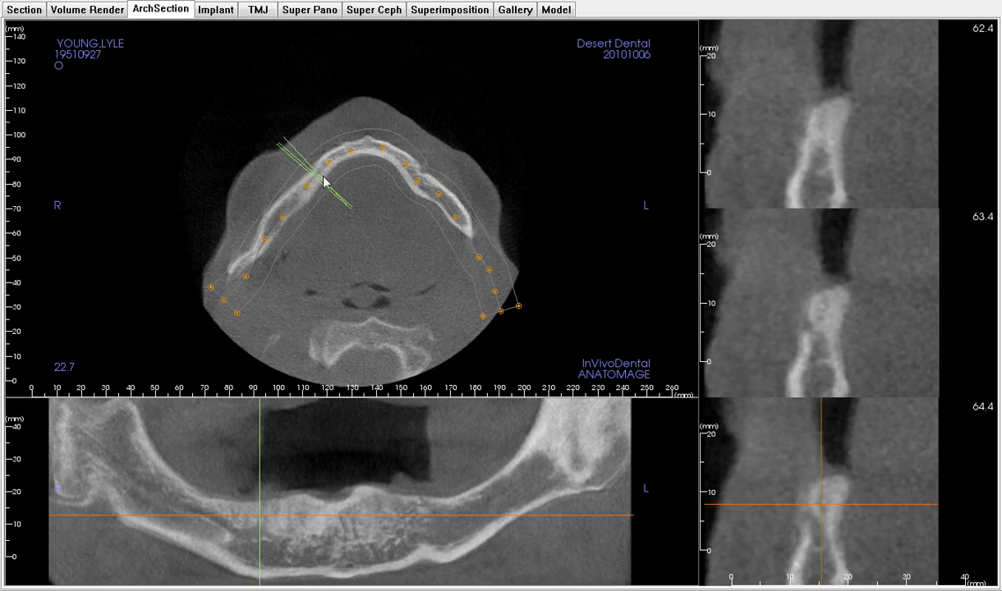
pyautogui.click(282, 214)
pyautogui.moveTo(774, 474)
pyautogui.mouseDown()
pyautogui.moveTo(774, 484)
pyautogui.moveTo(773, 454)
pyautogui.moveTo(773, 490)
pyautogui.mouseUp()
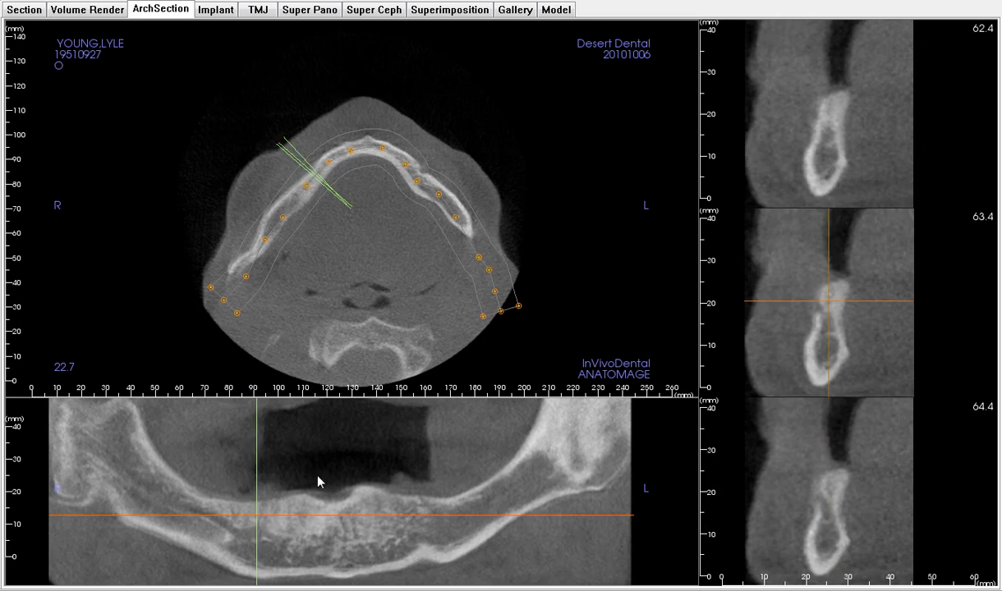
pyautogui.moveTo(265, 512); pyautogui.dragTo(259, 535)
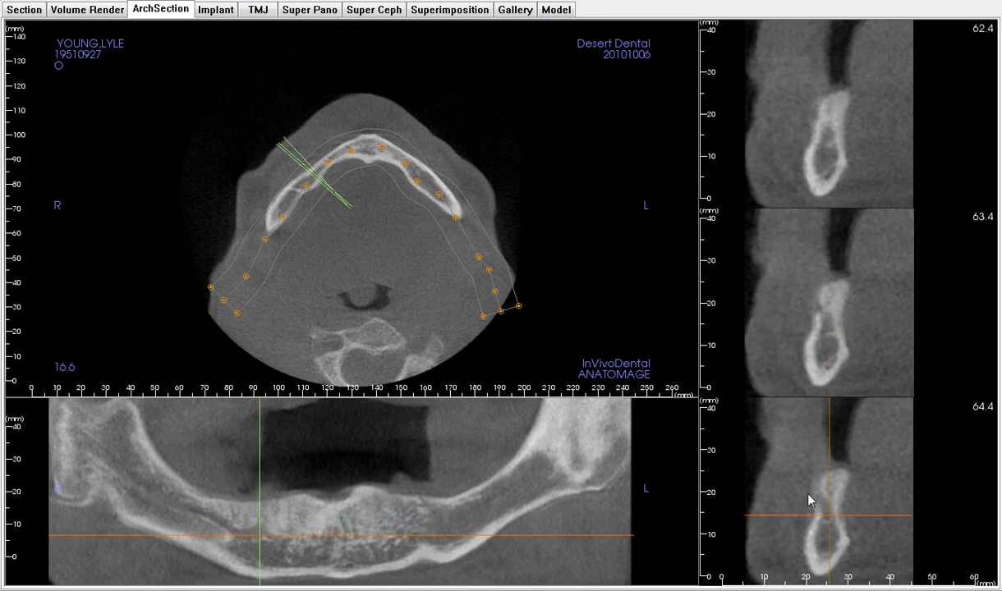
pyautogui.keyDown('ctrl'); pyautogui.moveTo(827, 503); pyautogui.dragTo(829, 477); pyautogui.keyUp('ctrl')
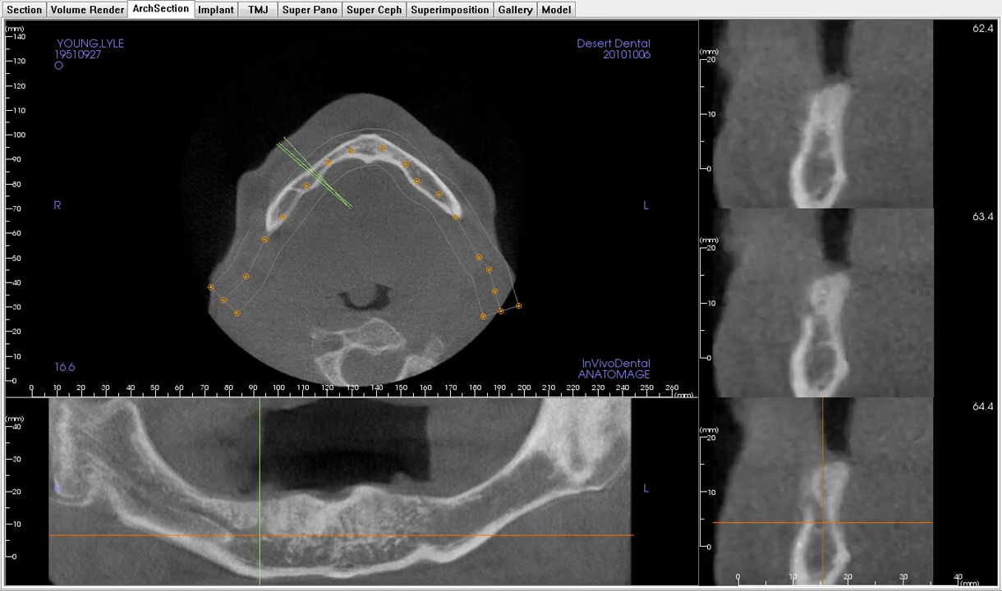
# - Trace the right mandibular nerve canal between the ramus and the mental foramen on the arch section views
pyautogui.click(821, 524)
pyautogui.click(260, 535)
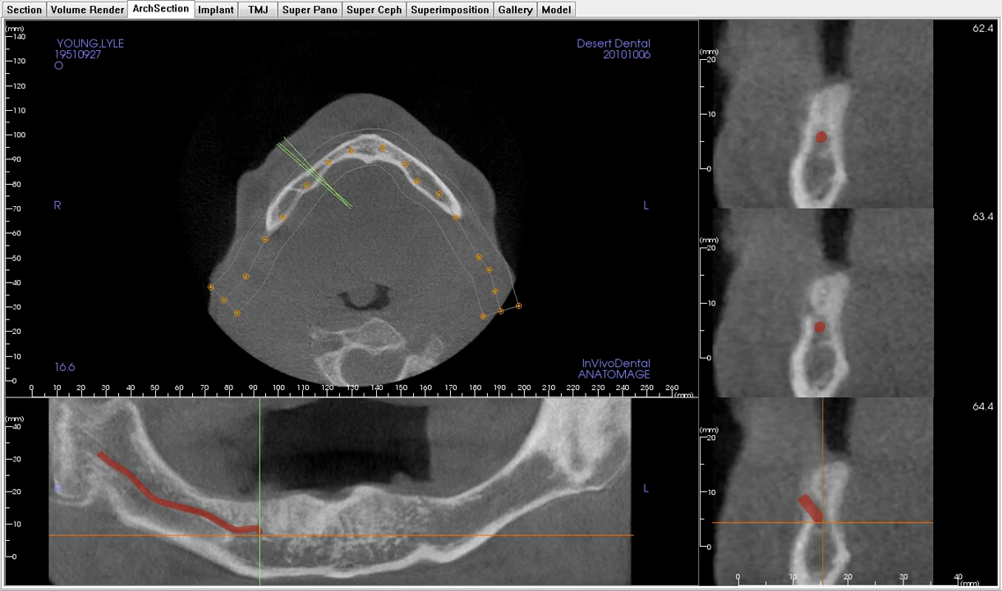
pyautogui.click(273, 536)
pyautogui.click(283, 539)
# - Examine the traced nerve in the 3D volume rendering, turning the jaw towards its right side
pyautogui.click(97, 10)
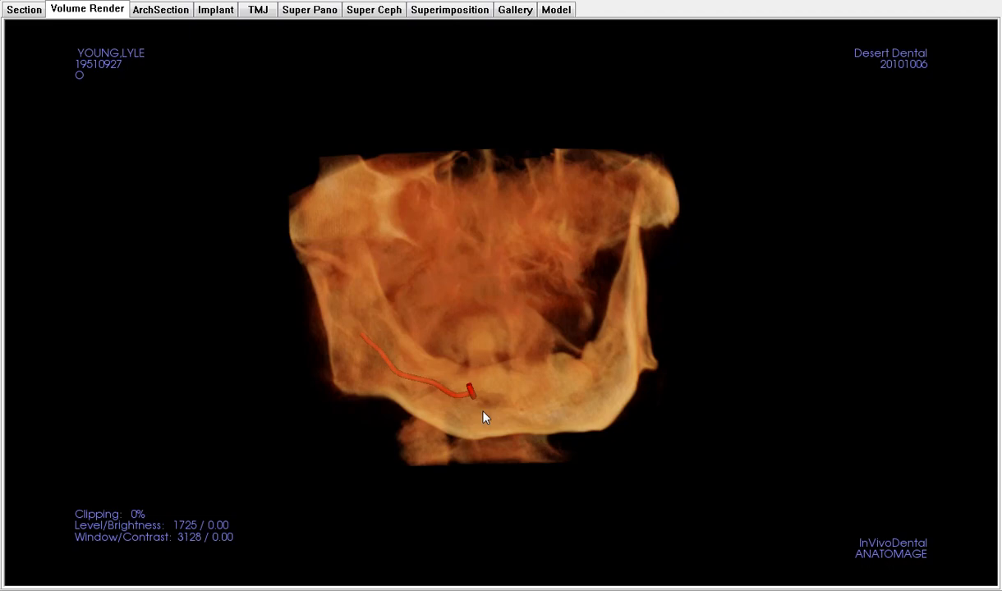
pyautogui.moveTo(523, 408); pyautogui.dragTo(311, 228)
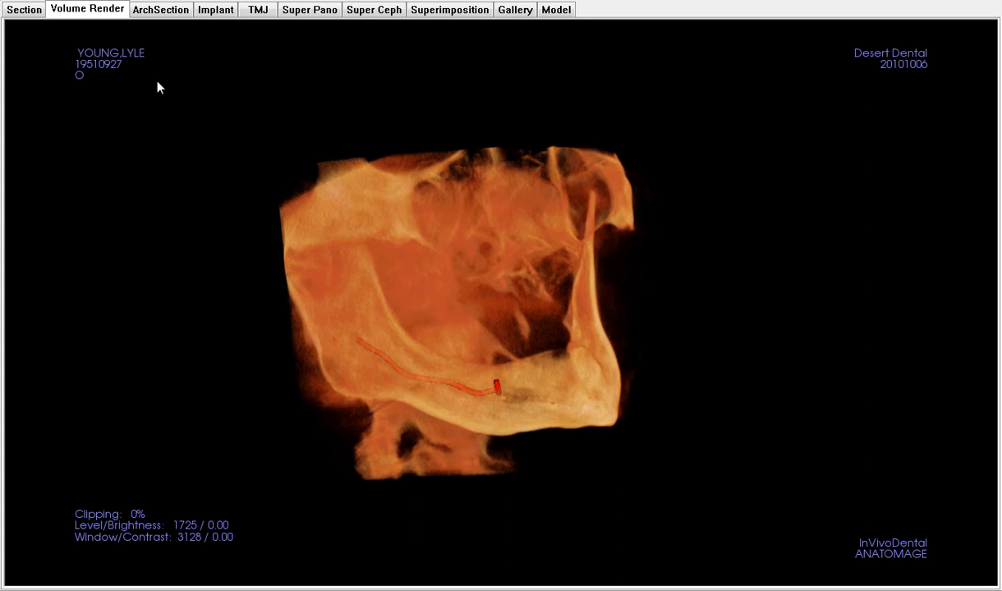
# - Inspect the traced nerve in the implant planning view from several angles and at different clipping depths through the jaw
pyautogui.click(216, 11)
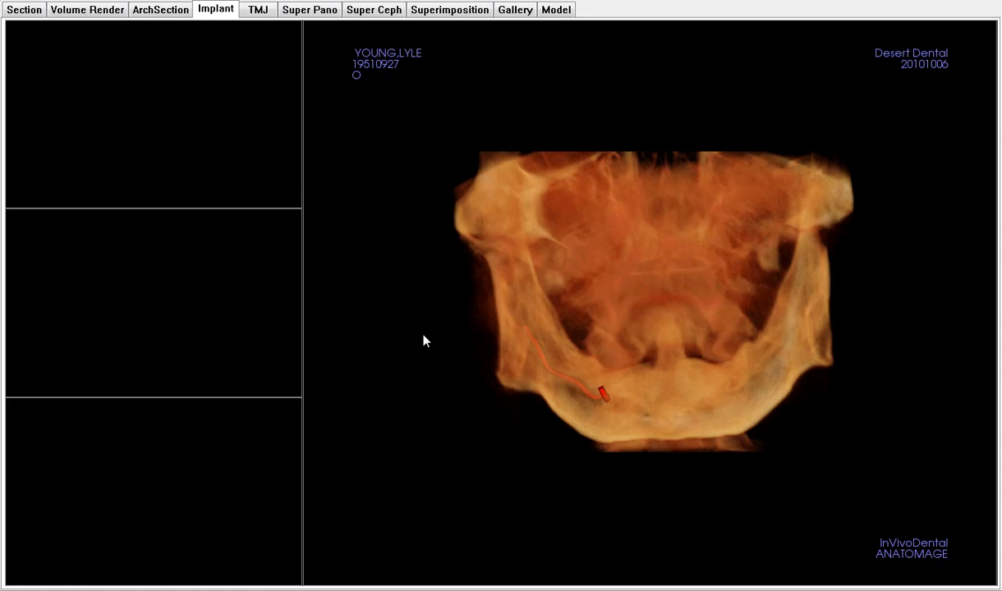
pyautogui.moveTo(641, 349); pyautogui.dragTo(499, 348)
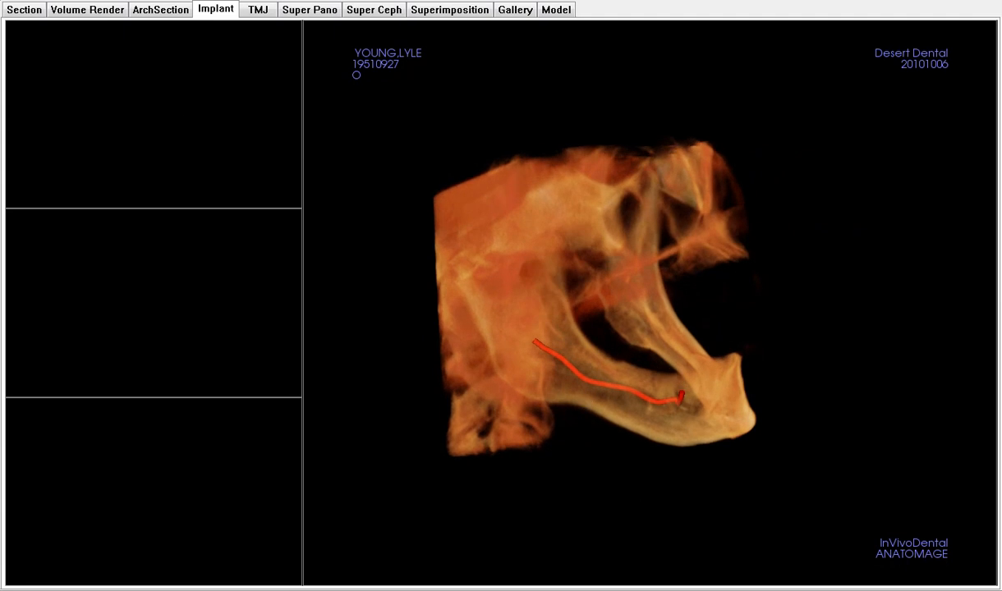
pyautogui.scroll(-5, 583, 304)
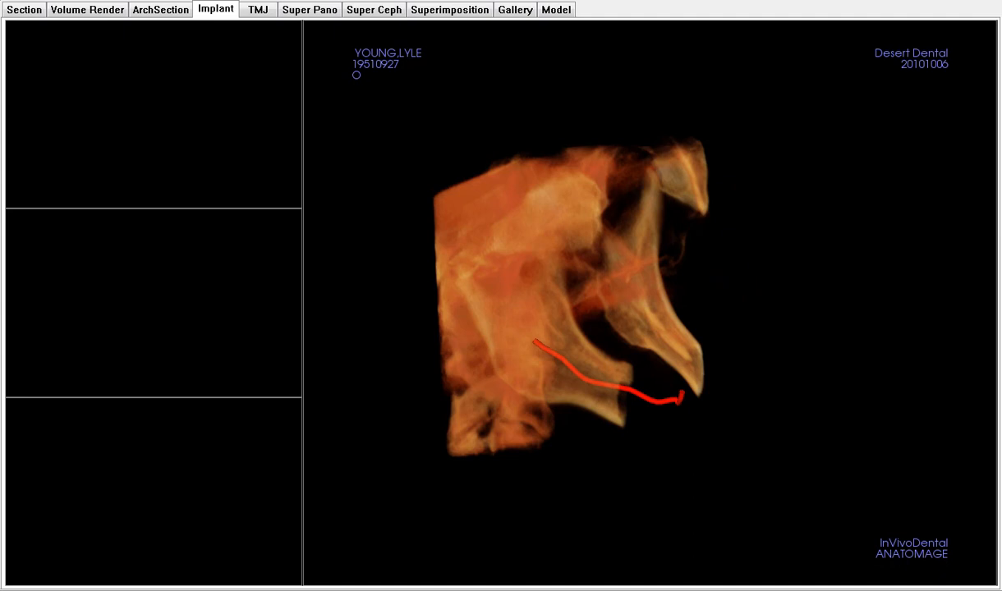
pyautogui.scroll(-3, 650, 302)
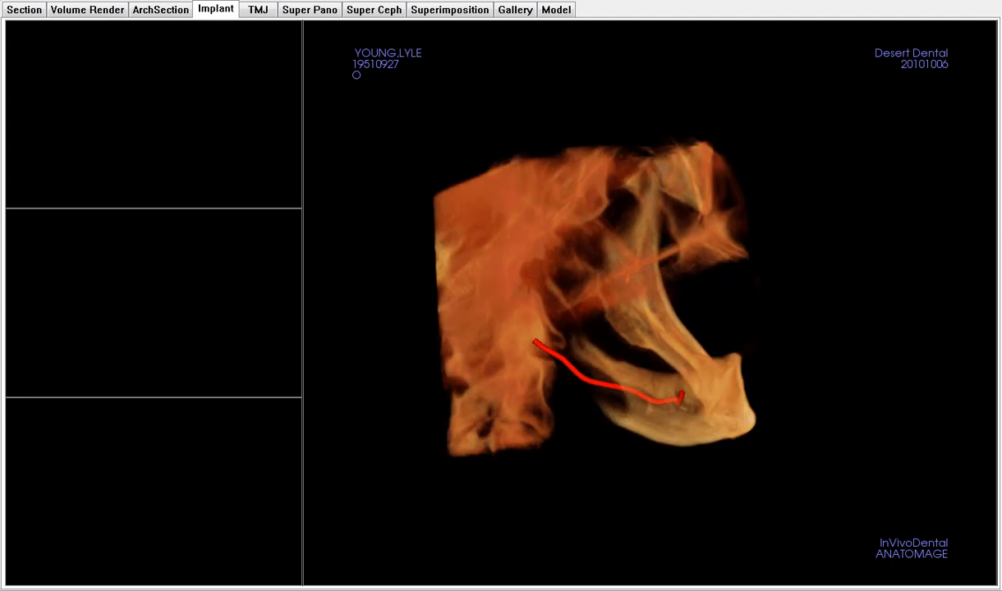
pyautogui.scroll(-3, 650, 302)
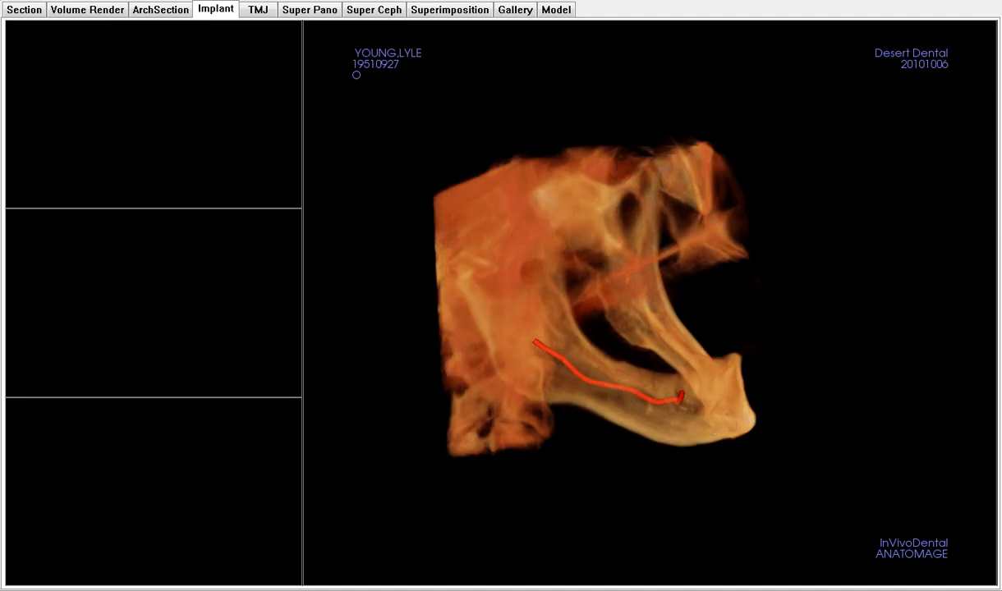
pyautogui.moveTo(558, 411); pyautogui.dragTo(312, 378)
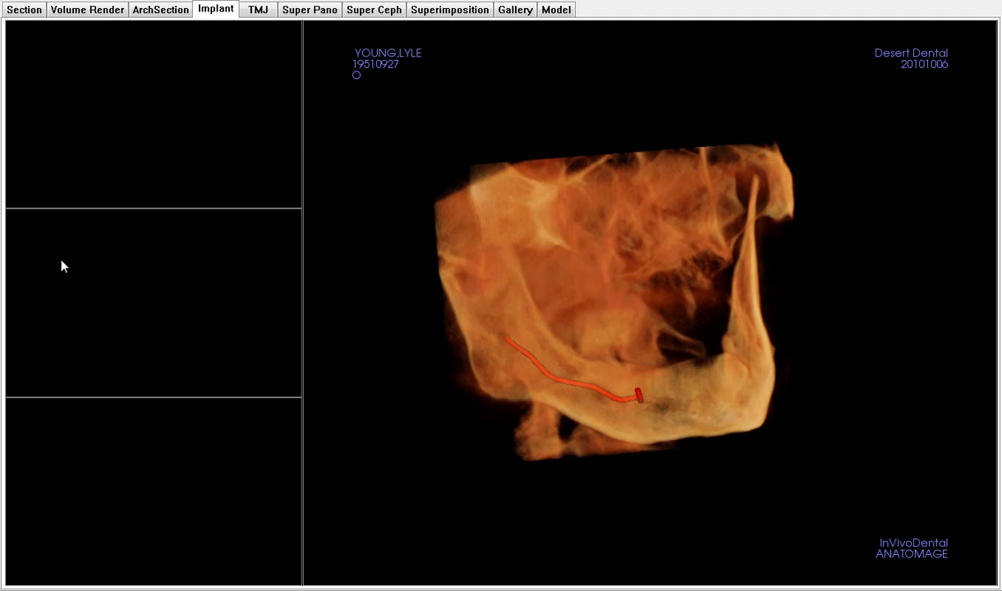
pyautogui.scroll(5, 650, 302)
pyautogui.scroll(-4, 650, 303)
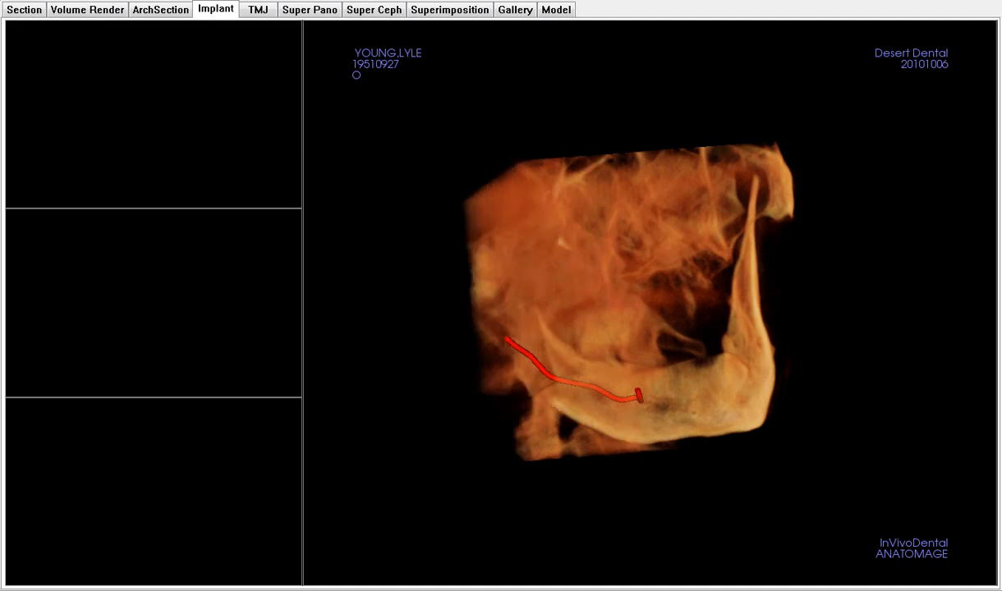
pyautogui.scroll(5, 649, 303)
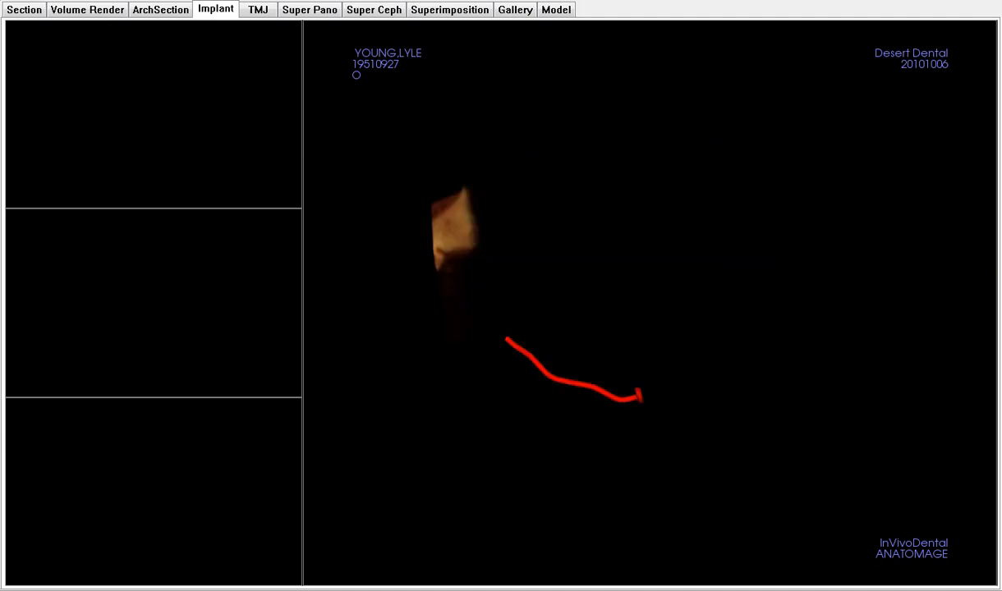
pyautogui.scroll(-5, 650, 303)
pyautogui.scroll(3, 650, 302)
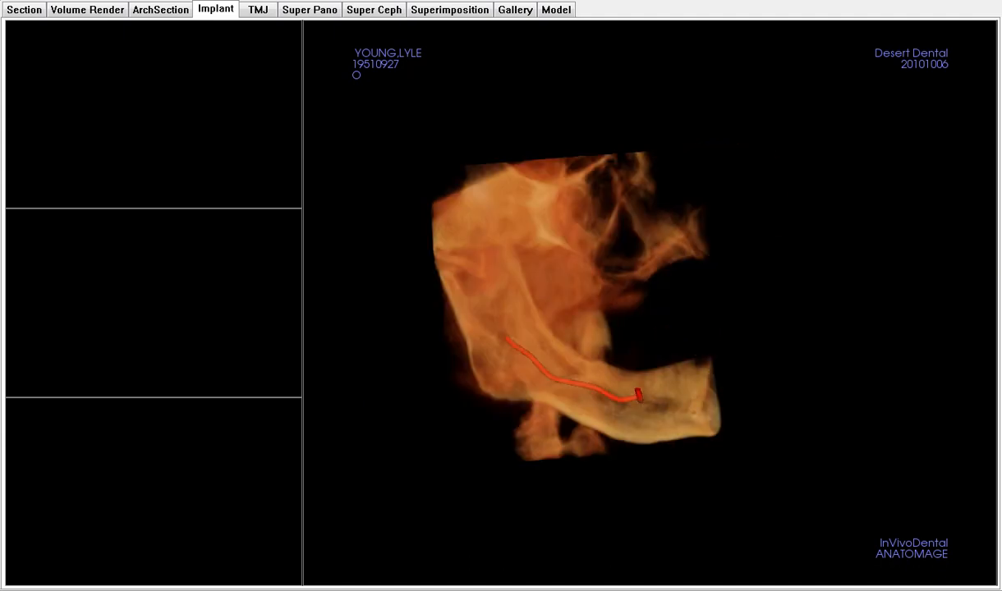
# - Place an implant for tooth 30 in the right mandibular ridge above the traced nerve
pyautogui.moveTo(520, 386)
pyautogui.mouseDown()
pyautogui.moveTo(745, 382)
pyautogui.moveTo(426, 387)
pyautogui.moveTo(879, 387)
pyautogui.moveTo(637, 378)
pyautogui.moveTo(833, 374)
pyautogui.moveTo(836, 397)
pyautogui.mouseUp()
pyautogui.moveTo(486, 166); pyautogui.dragTo(583, 163)
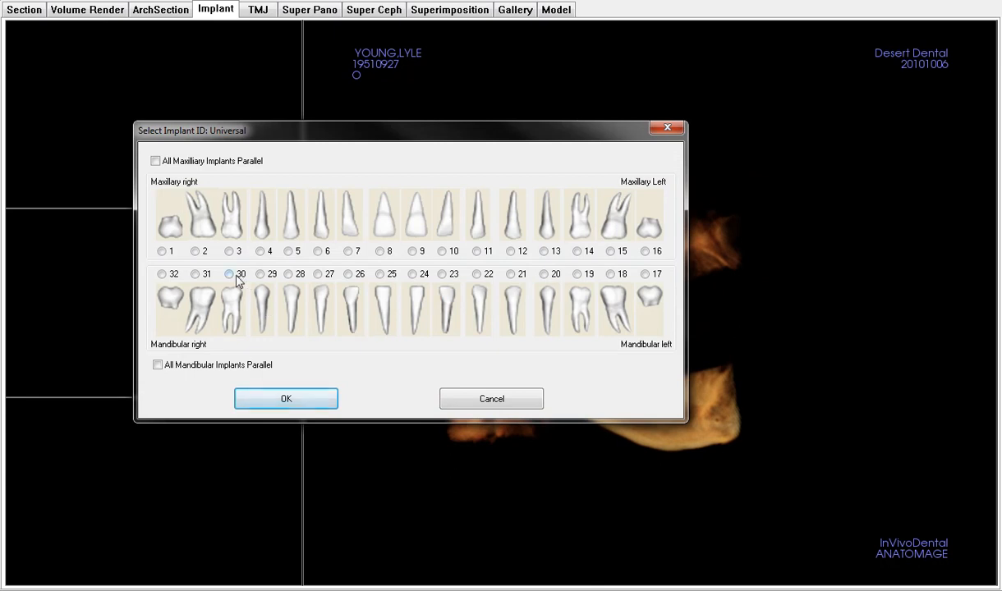
pyautogui.click(230, 274)
pyautogui.click(292, 400)
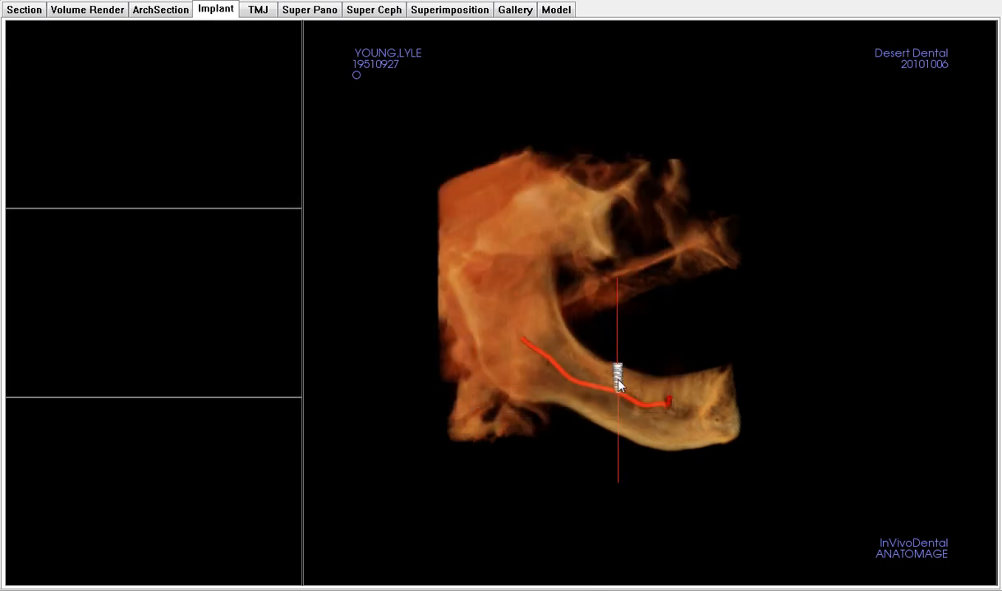
pyautogui.click(620, 385)
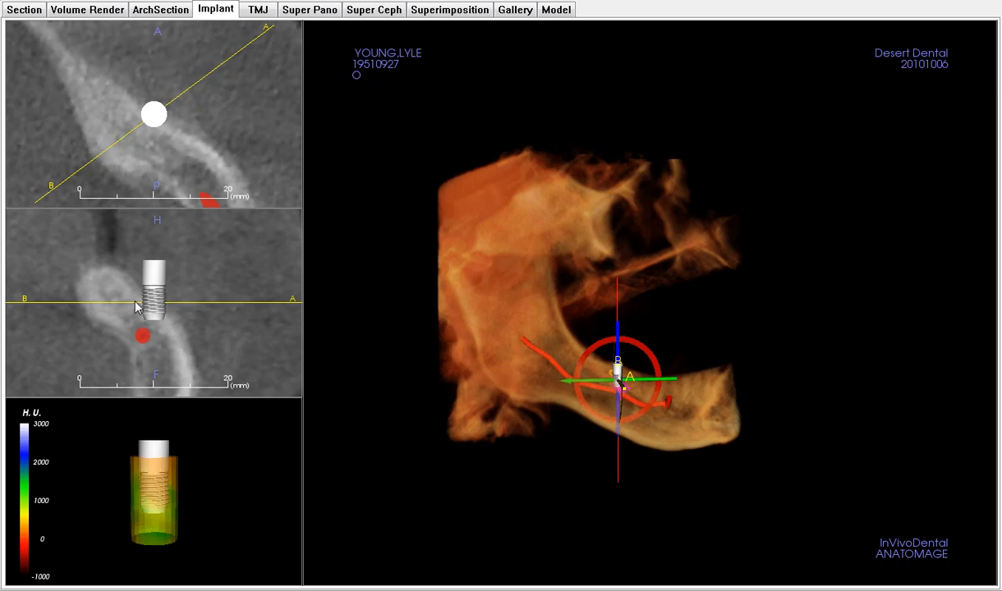
# - Move and tilt the tooth 30 implant in its cross-section so it follows the ridge and stays clear of the nerve
pyautogui.moveTo(145, 289); pyautogui.dragTo(128, 290)
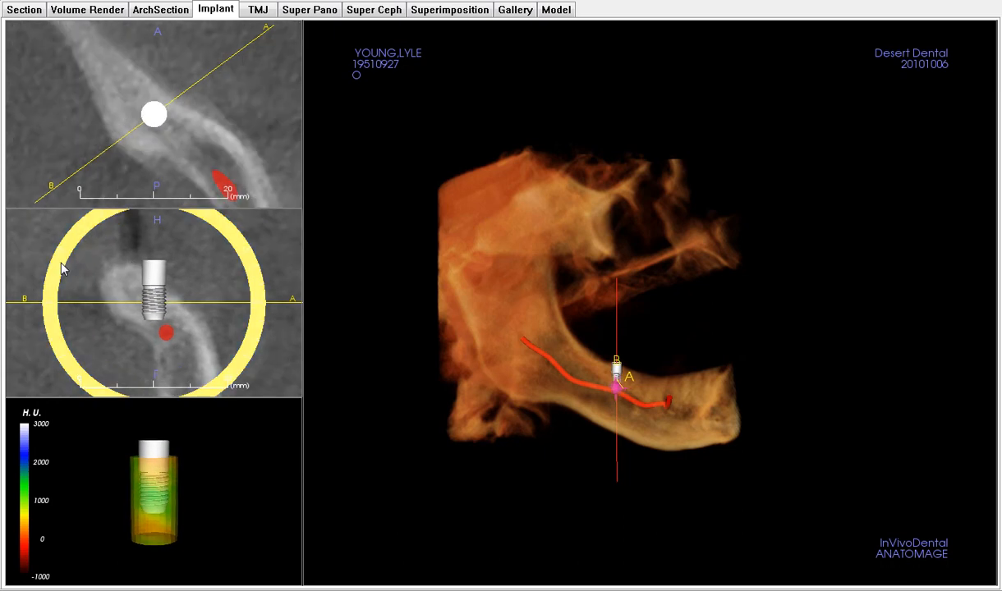
pyautogui.moveTo(57, 258); pyautogui.dragTo(42, 324)
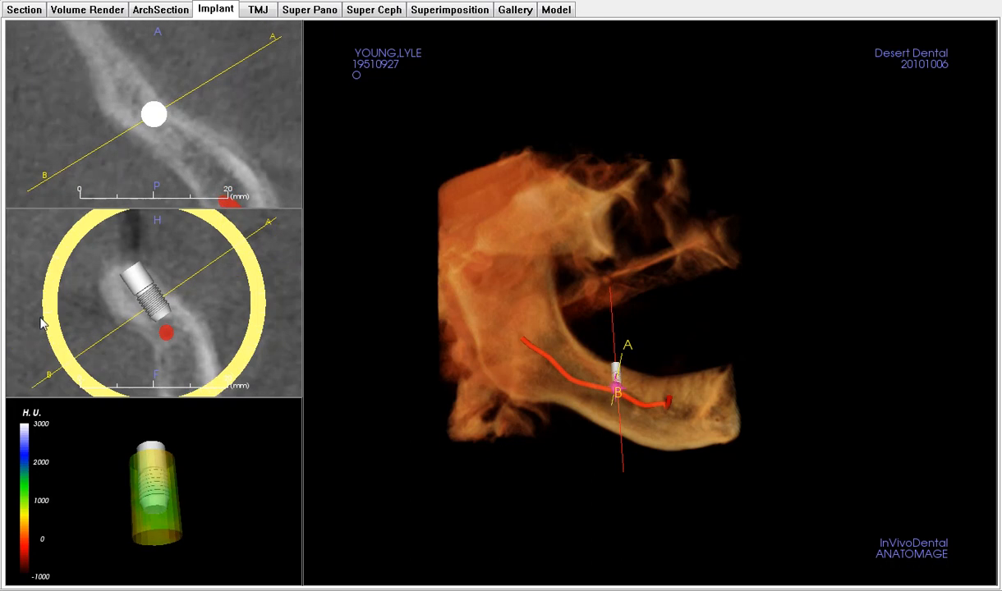
pyautogui.moveTo(136, 282); pyautogui.dragTo(133, 285)
pyautogui.moveTo(132, 281); pyautogui.dragTo(128, 272)
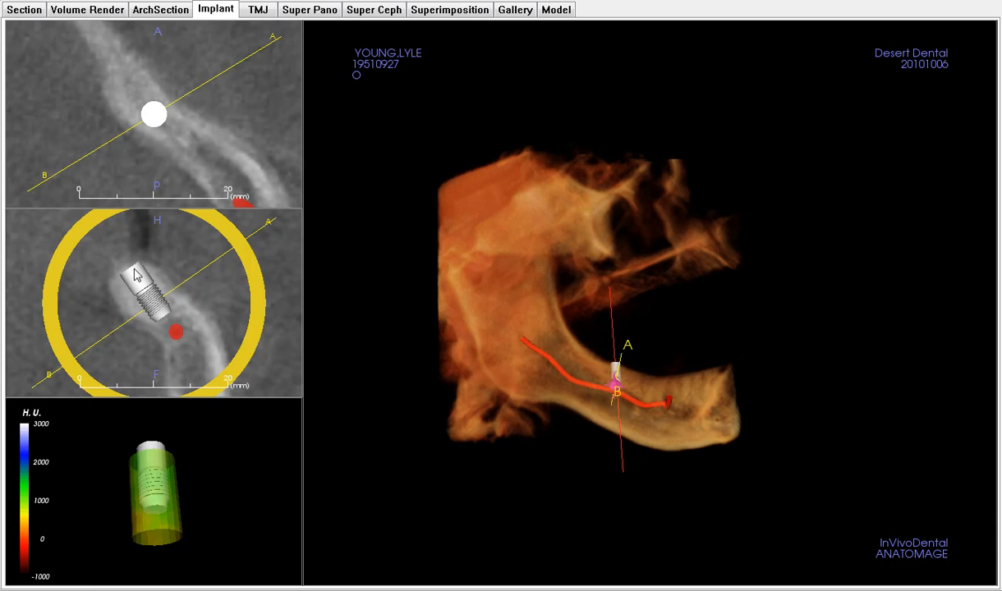
pyautogui.moveTo(250, 261); pyautogui.dragTo(219, 283)
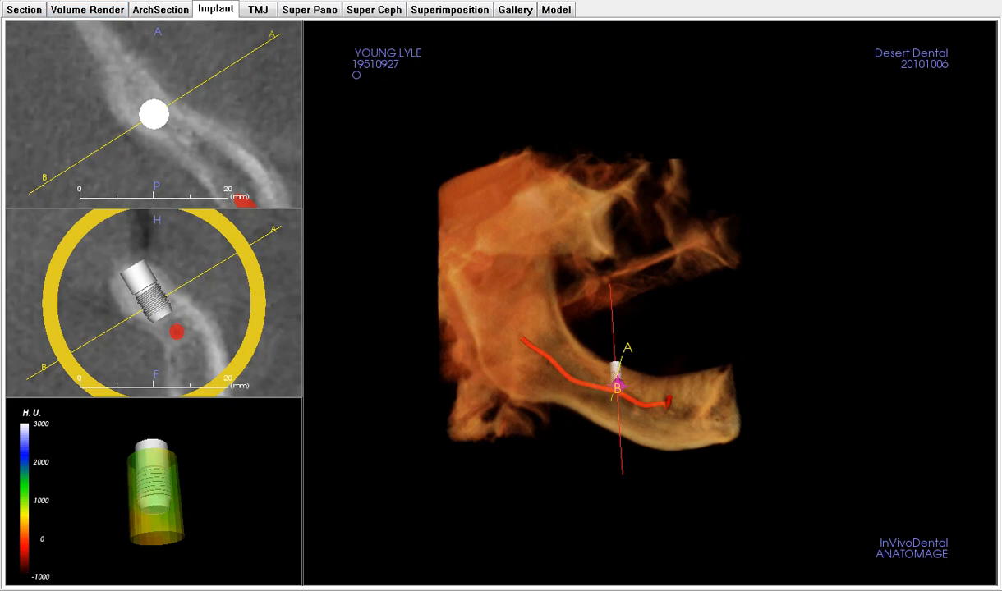
# - Measure the distance from the implant's tip to the nerve in the implant cross-section
pyautogui.click(161, 318)
pyautogui.click(173, 330)
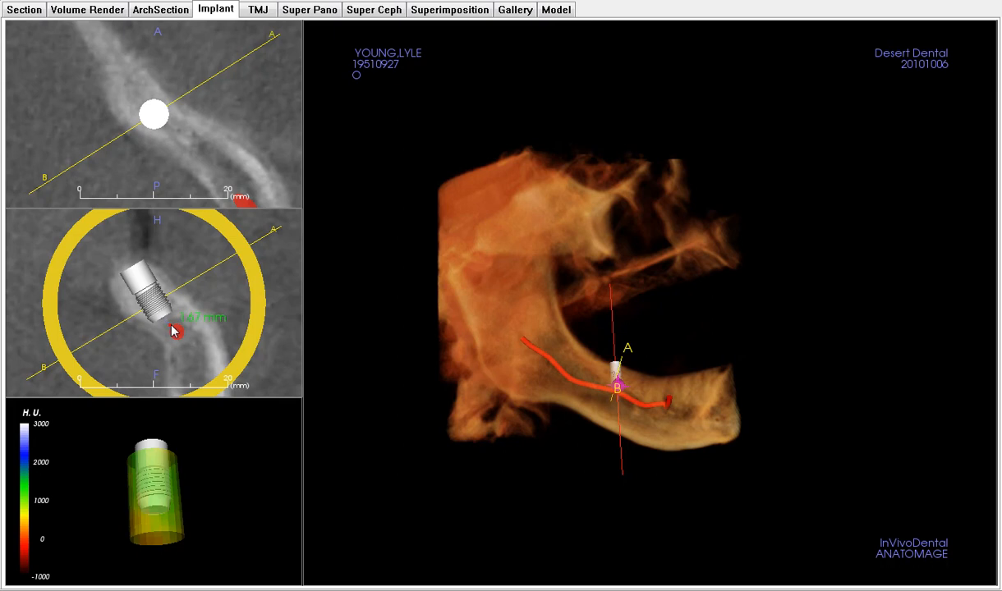